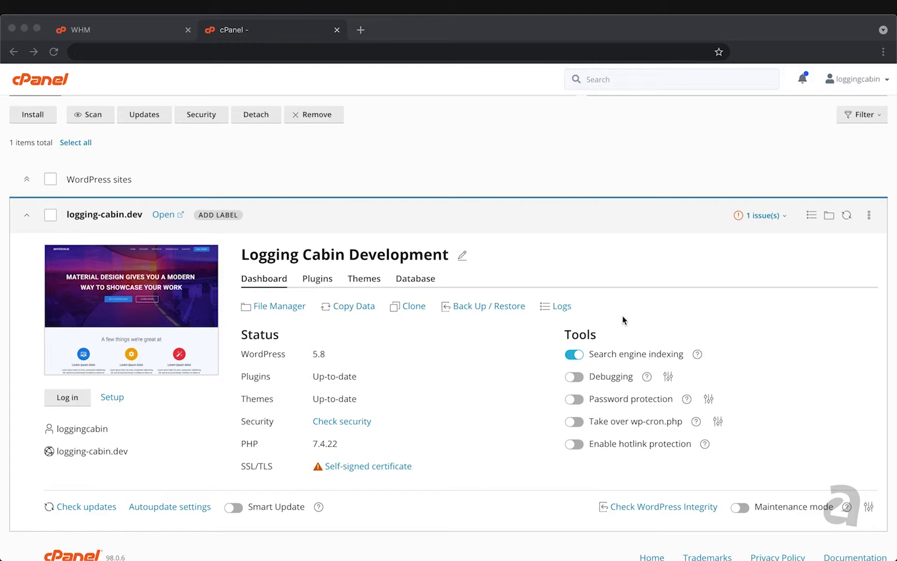
- Review the installed plugins, then search the plugin catalogue for 'gutenberg' without installing anything
click(318, 280)
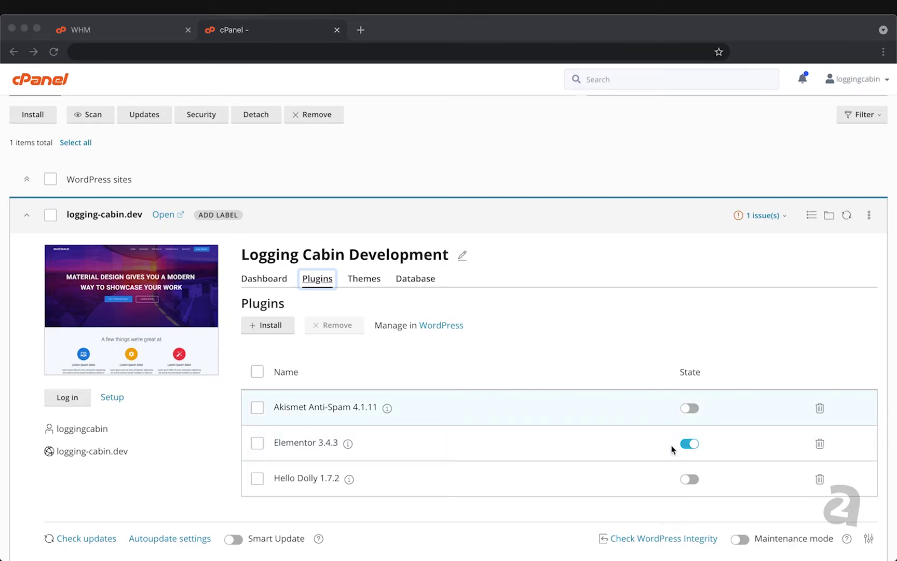
click(273, 332)
click(273, 332)
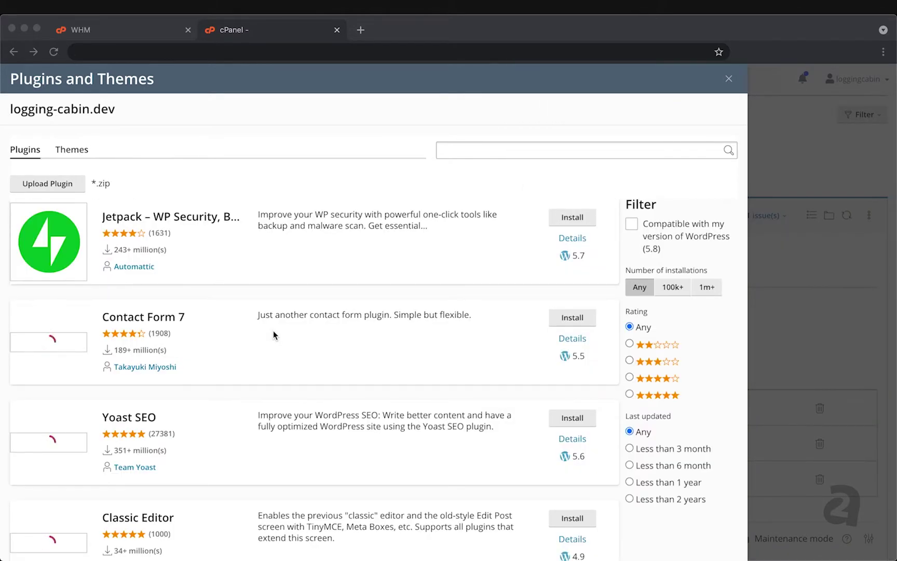
click(495, 156)
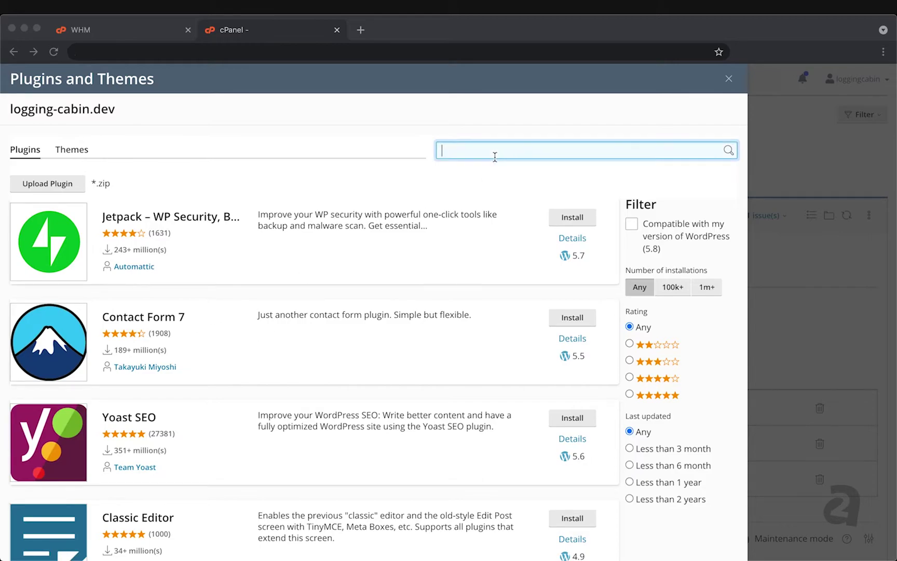
text(gutenber)
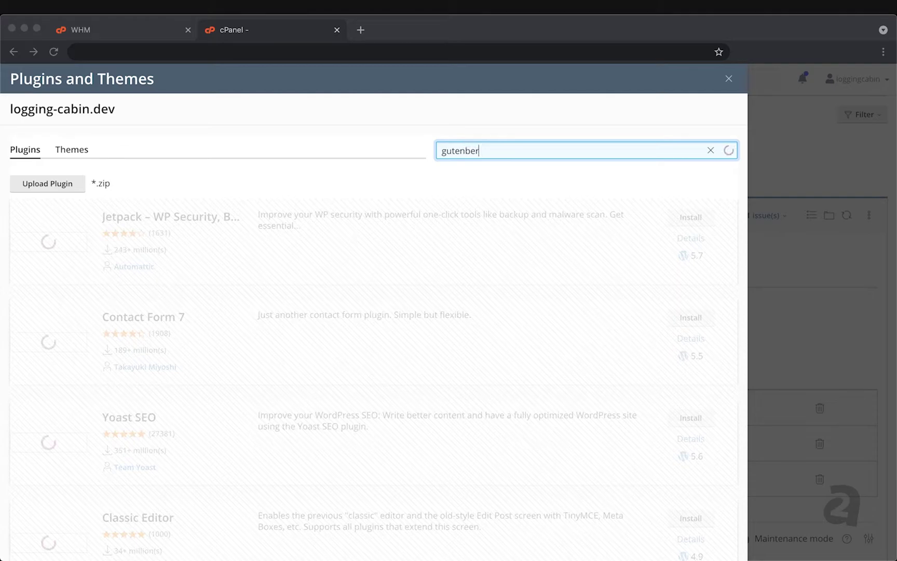
text(g)
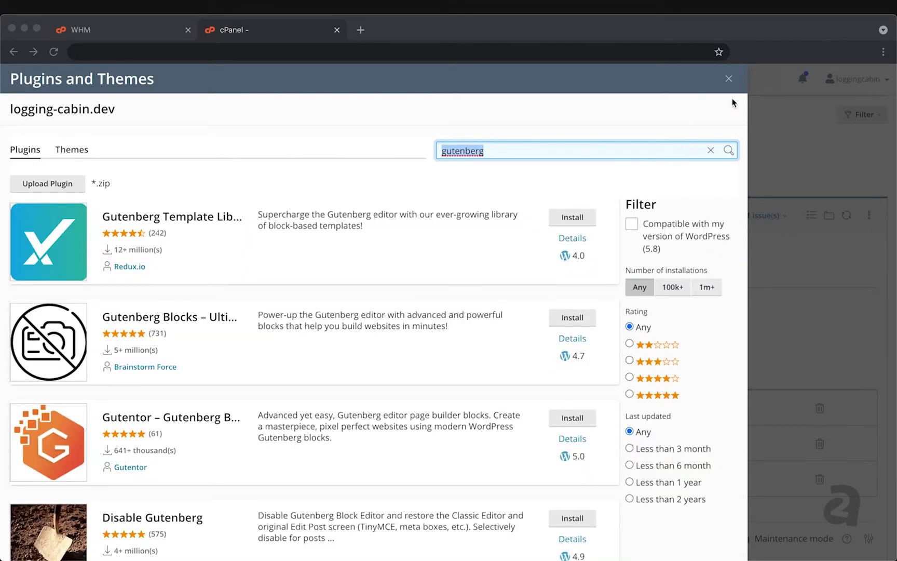
click(729, 79)
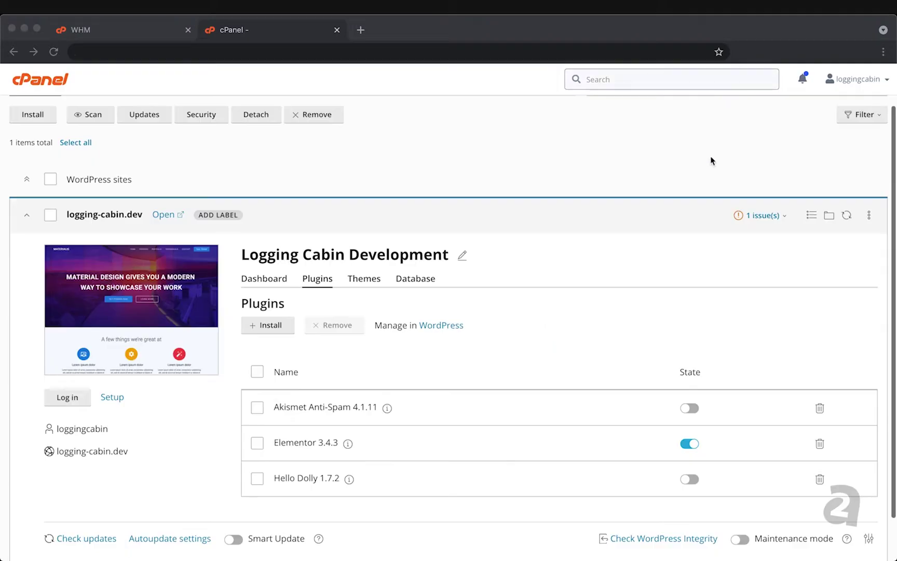
- List the themes: Materialis 1.1.16 active, plus Twenty Nineteen, Twenty Twenty and Twenty Twenty-One
click(370, 284)
scroll(507, 404, down, 1)
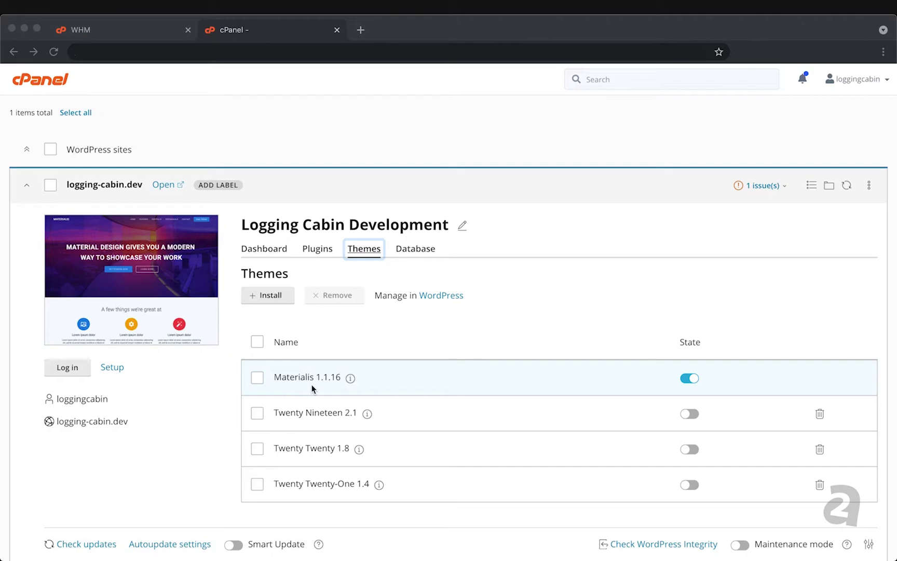
mouse_move(160, 285)
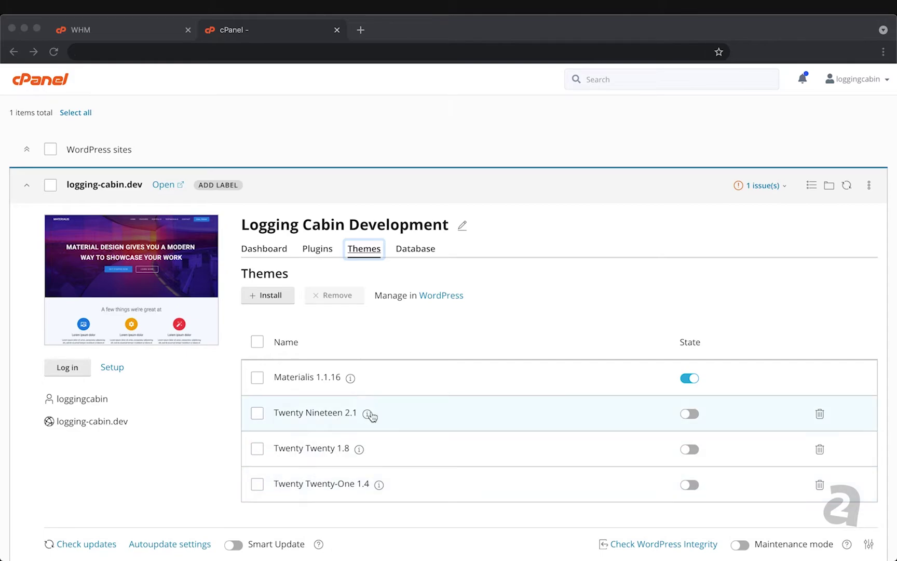
- View the database name, table prefix, user name and server localhost:3306 on the Database tab
click(411, 248)
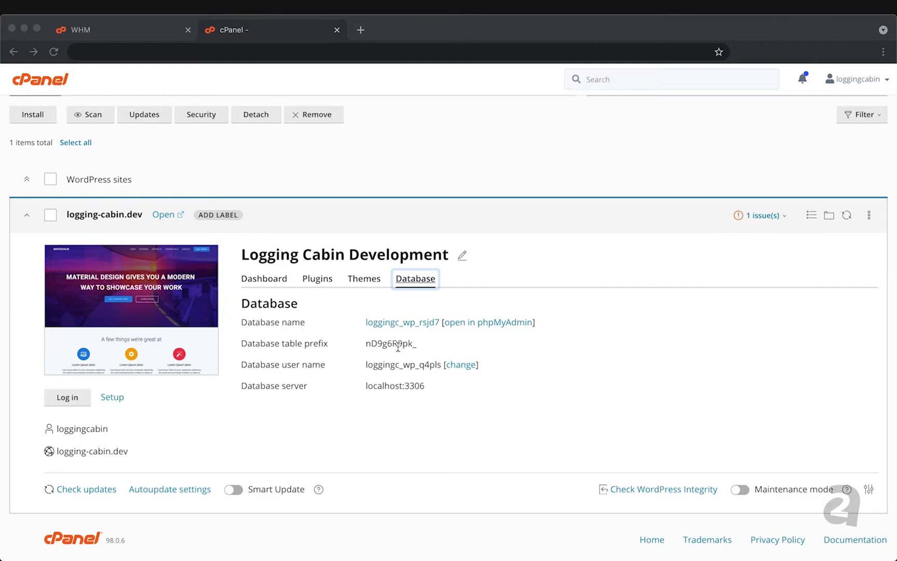
- Return to the Dashboard and highlight WordPress version 5.8 and the Plugins and Themes status rows
click(251, 285)
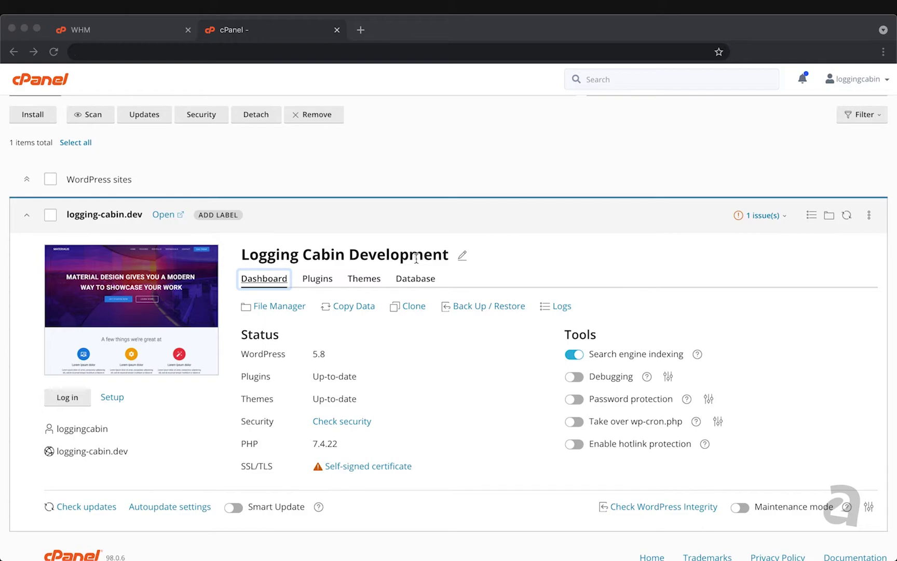
scroll(477, 436, down, 1)
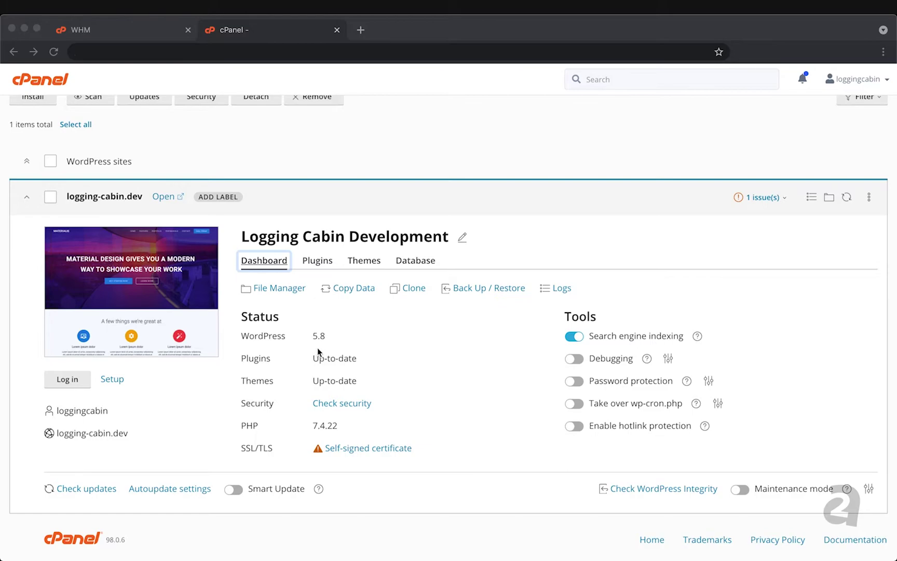
drag(327, 338, 309, 337)
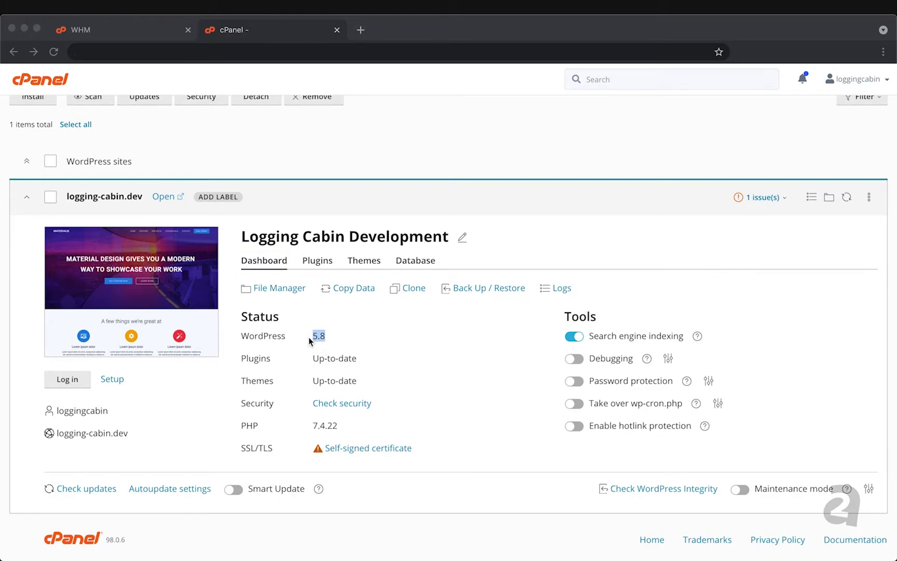
triple_click(314, 374)
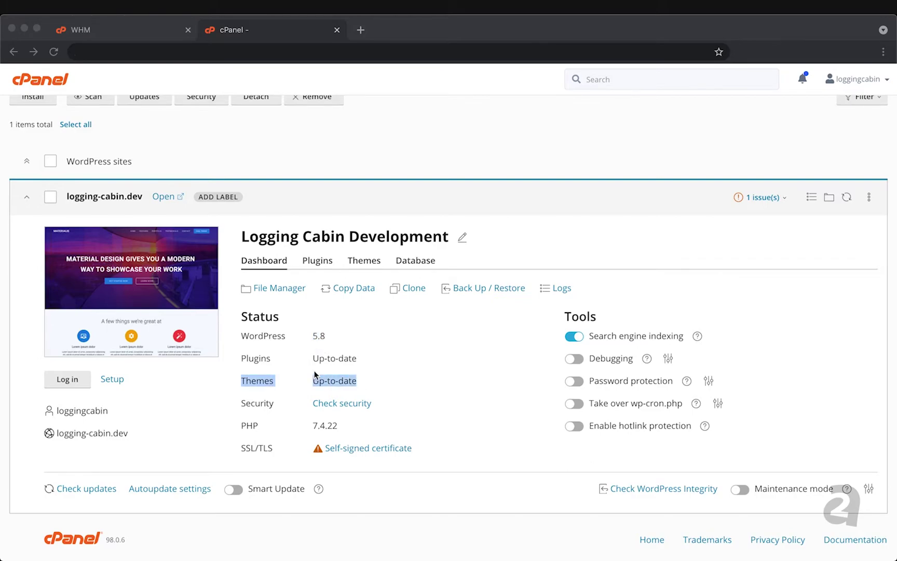
drag(314, 373, 243, 358)
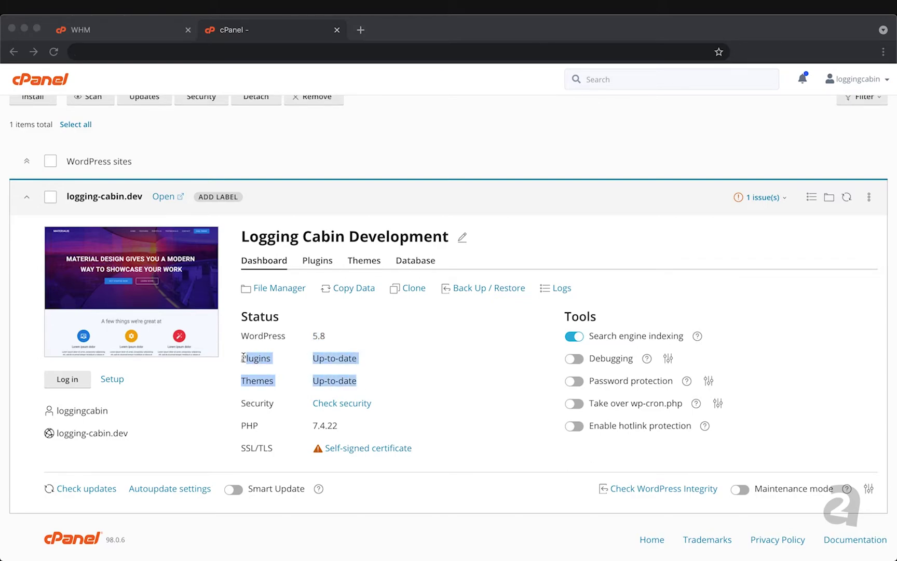
click(383, 356)
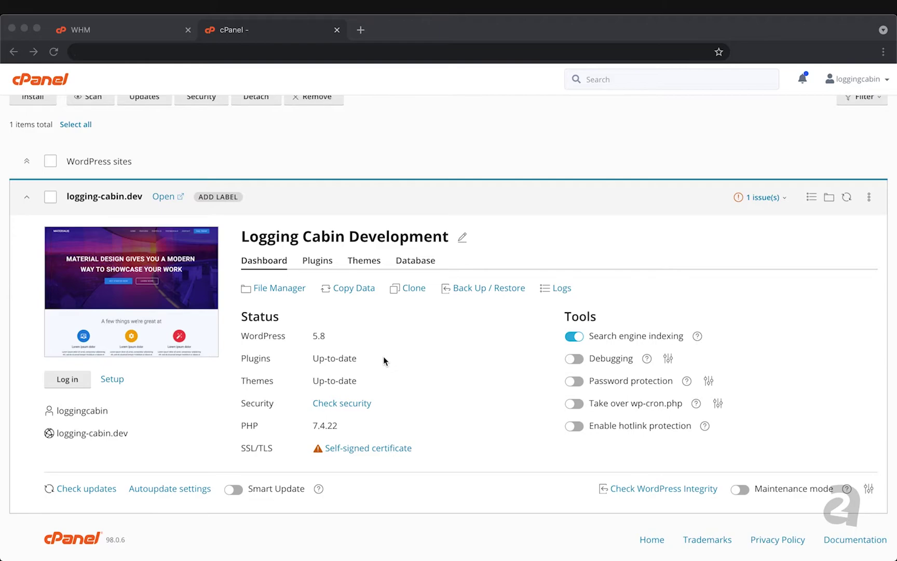
- Open Security Status and read what the wp-includes PHP security measure does
click(358, 409)
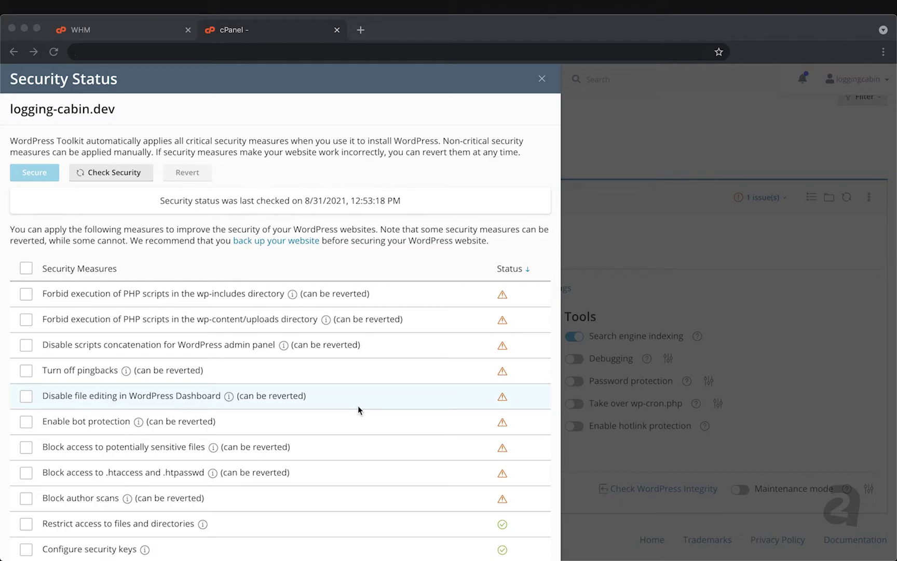
click(293, 293)
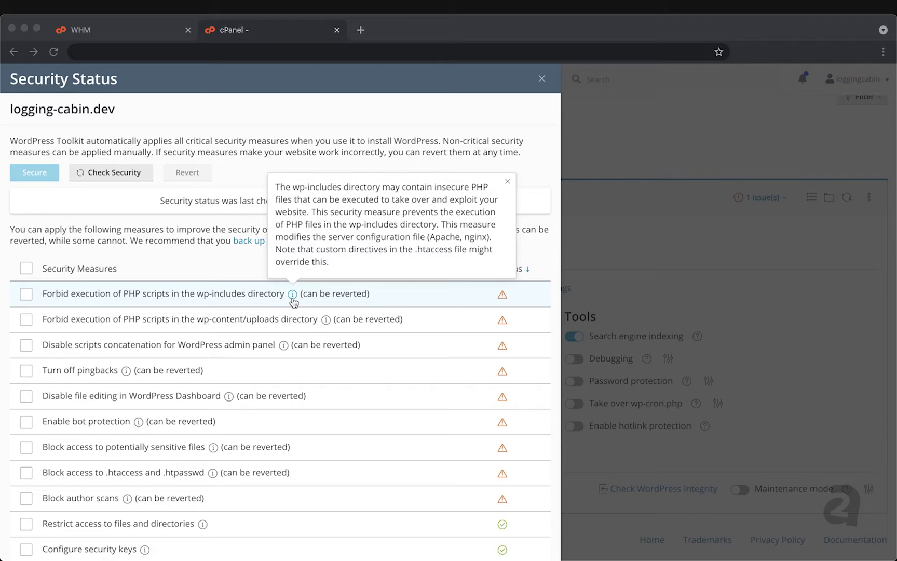
click(508, 183)
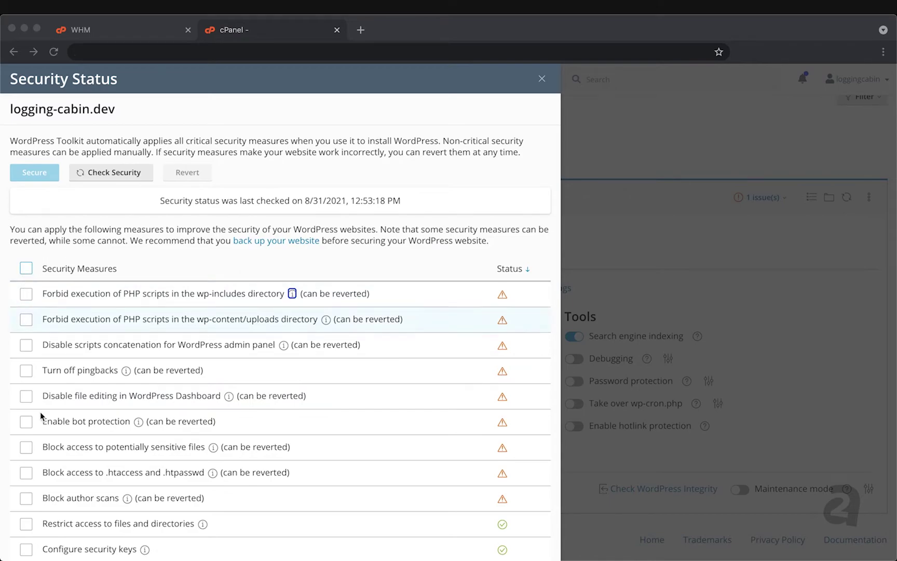
- Select all security measures and apply them with Secure
click(27, 270)
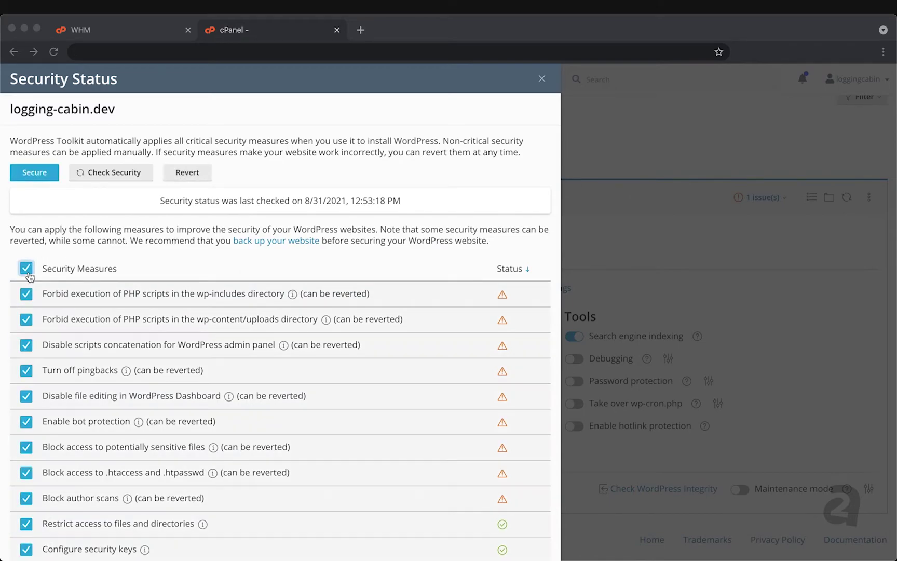
click(39, 175)
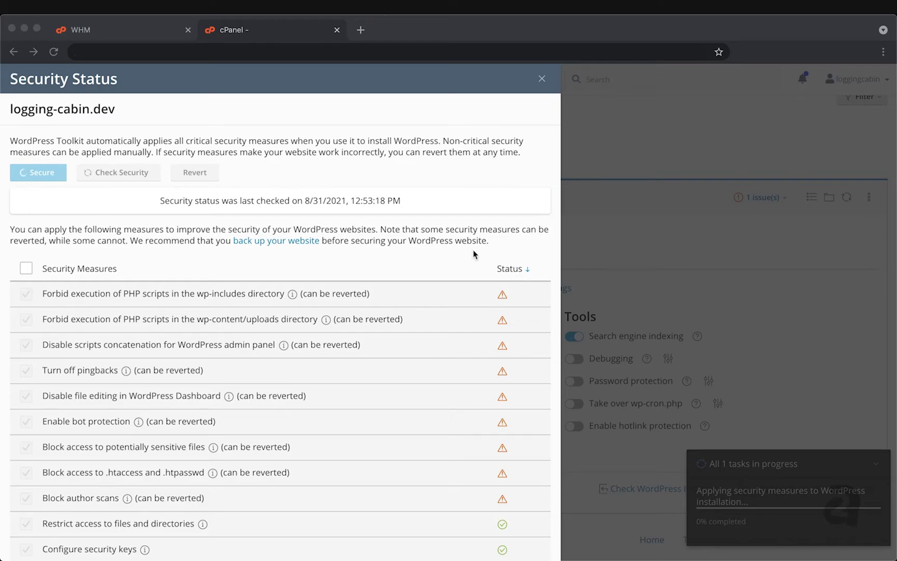
click(542, 80)
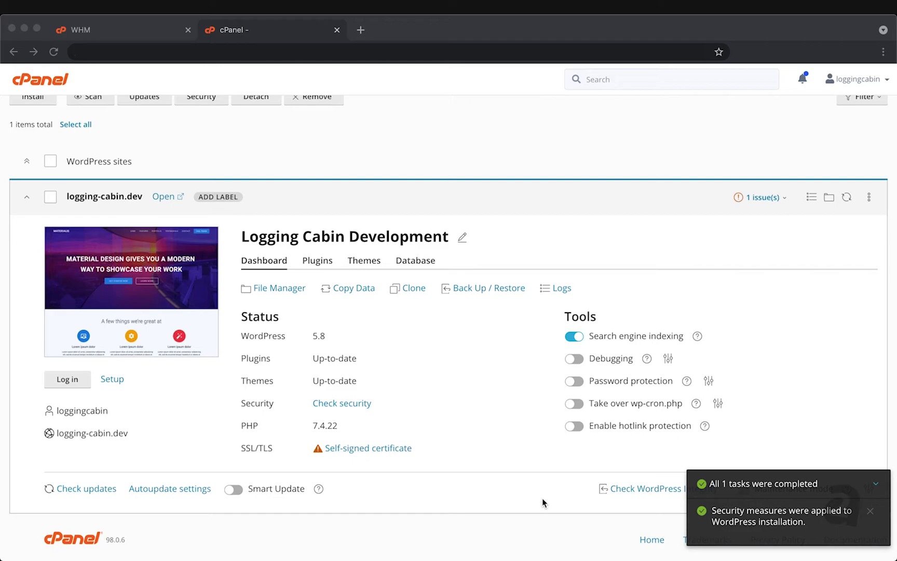
- Dismiss the task notification, check the Debugging explanation, and open Password protection settings
click(871, 512)
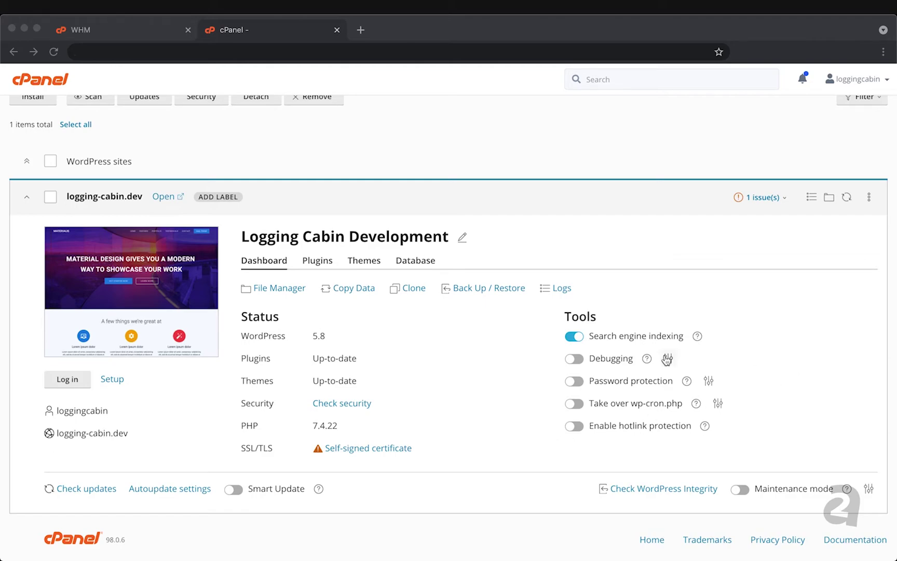
click(648, 359)
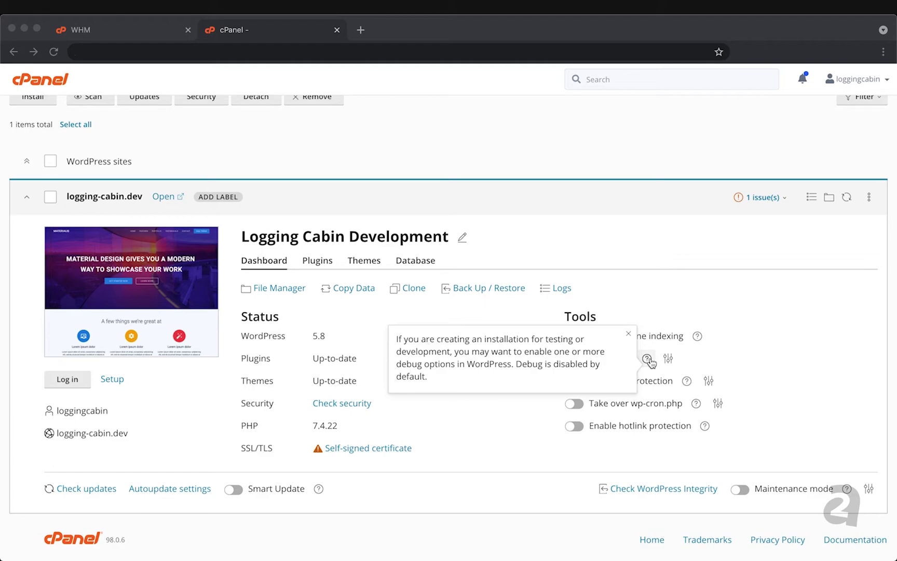
click(649, 359)
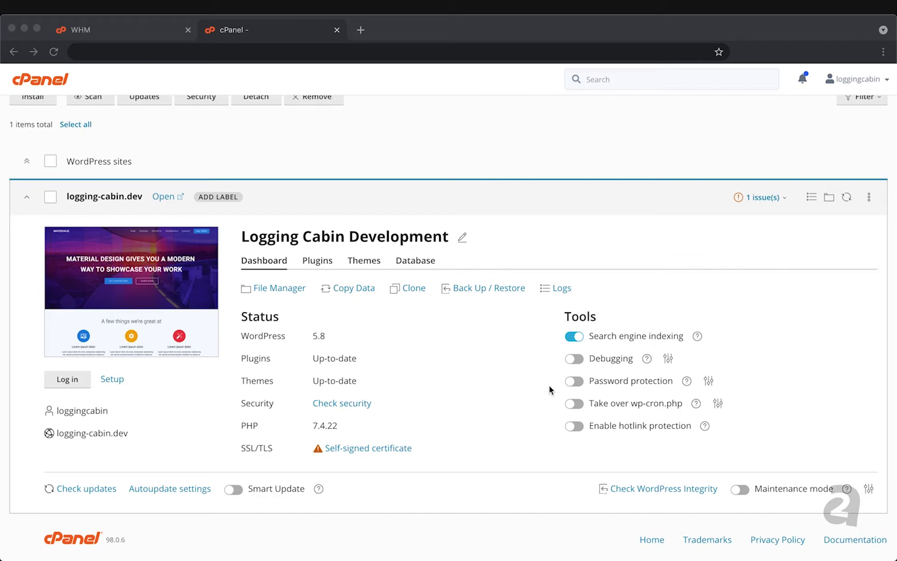
click(709, 381)
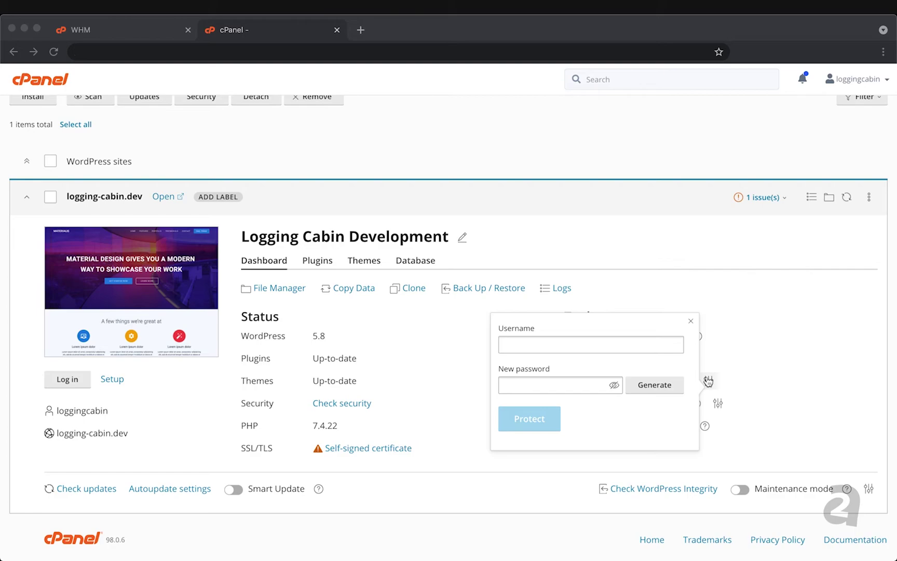
- Close password protection and review the wp-cron.php takeover and hotlink protection explanations
click(692, 322)
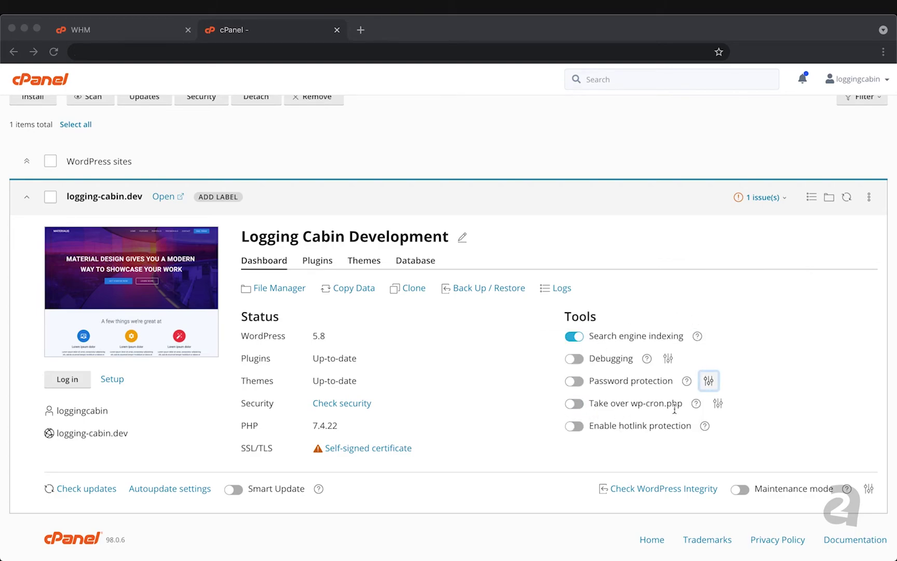
click(695, 404)
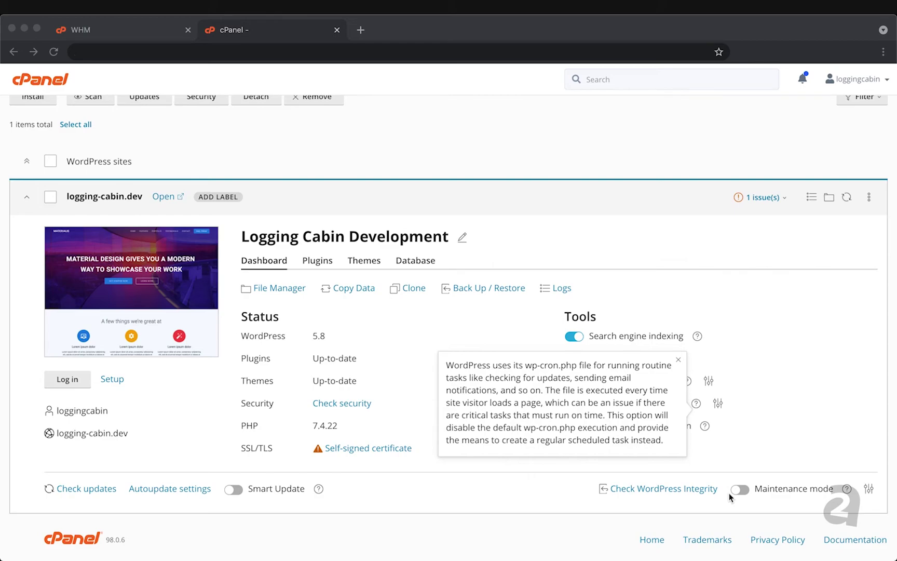
click(678, 359)
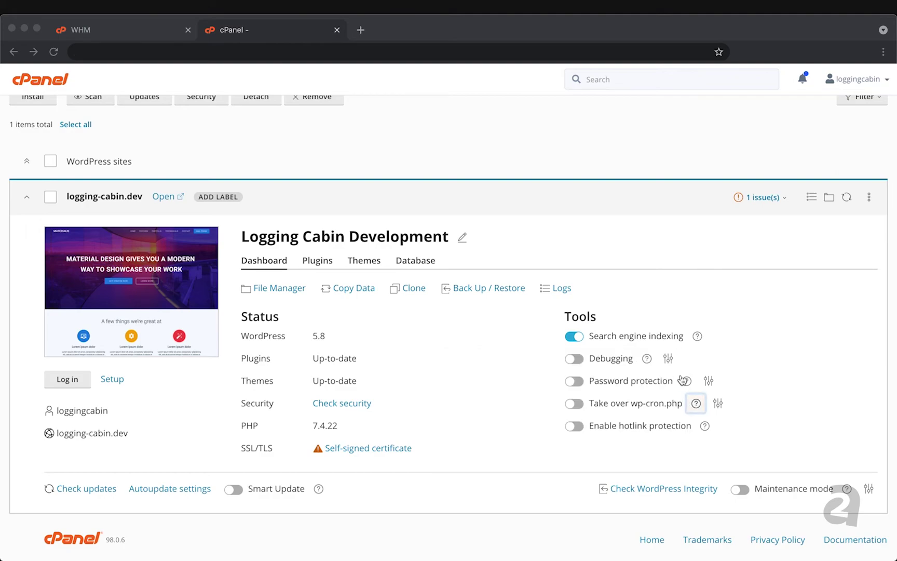
click(705, 426)
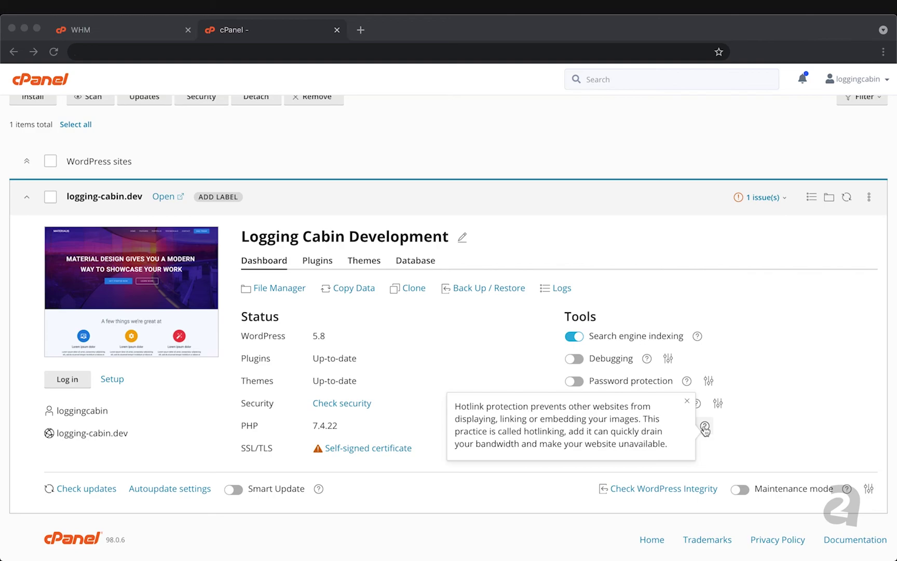
click(738, 442)
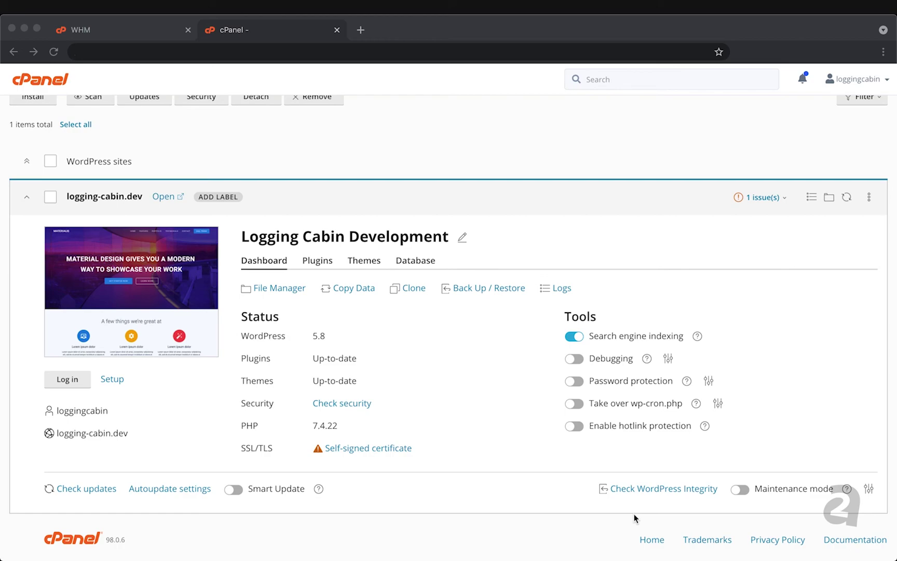
- Start a WordPress integrity check and verify core file checksums
click(644, 490)
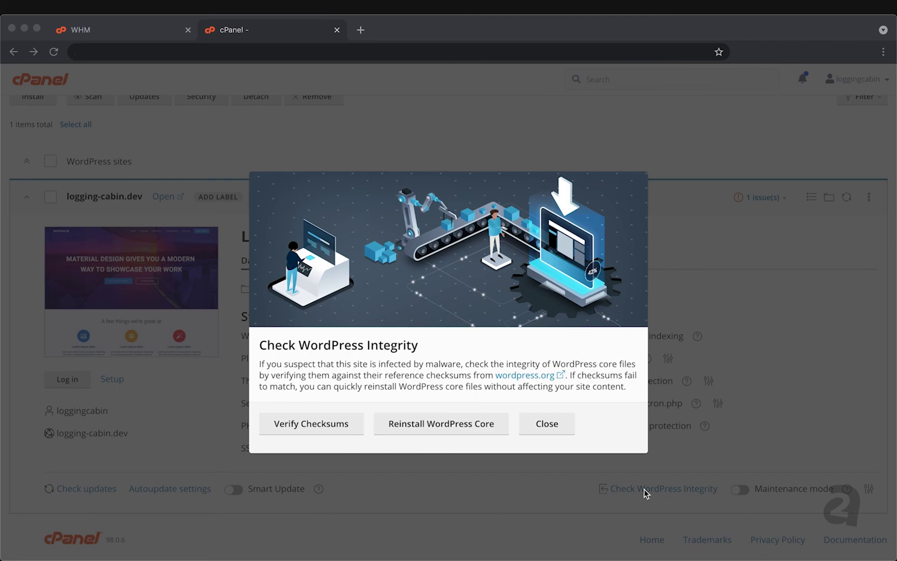
click(322, 425)
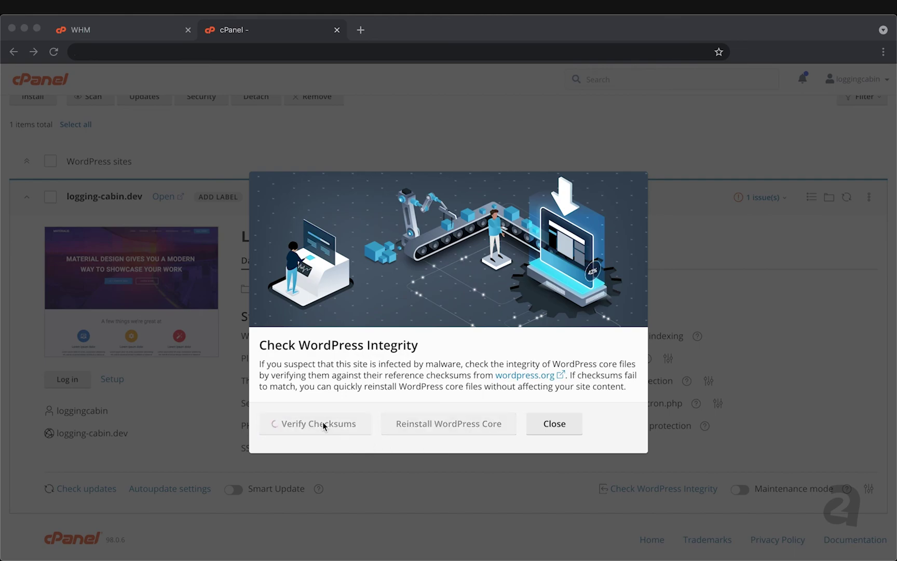